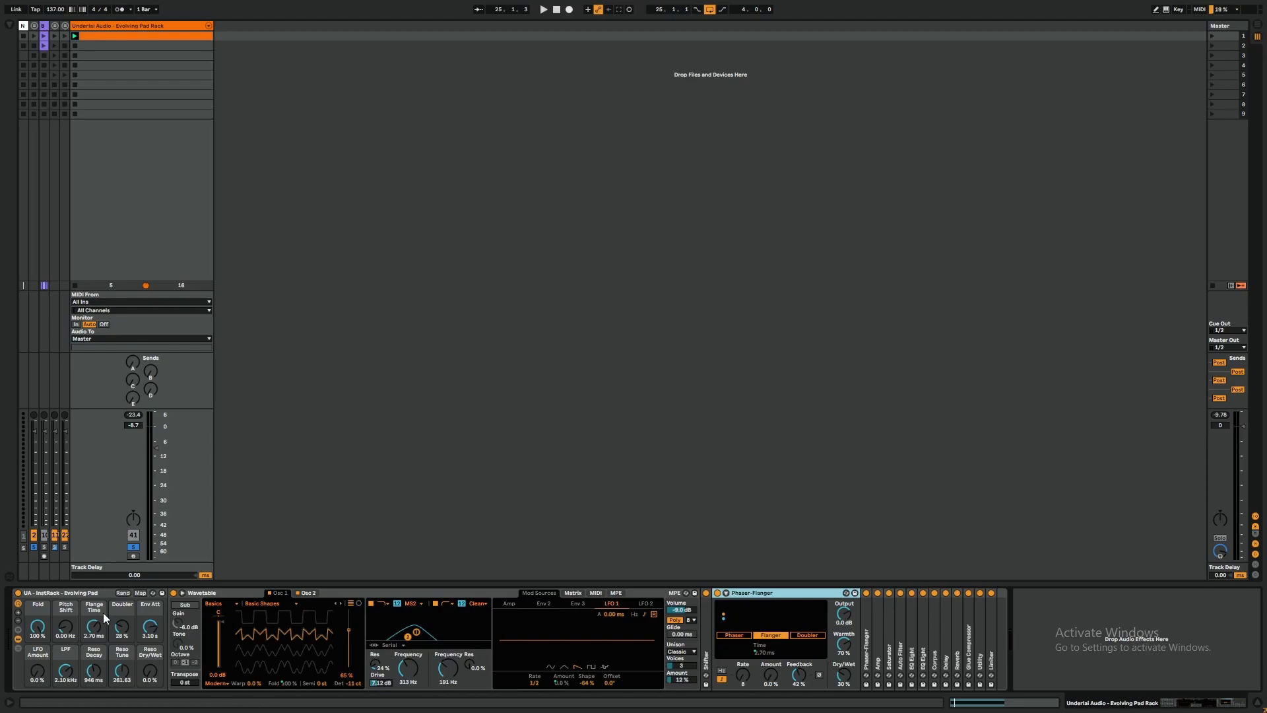
# Sweep the Flange Time macro and raise the Phaser-Flanger's Dry/Wet during playback to audition the flanger.
pyautogui.press('space')
pyautogui.moveTo(95, 632)
pyautogui.mouseDown()
pyautogui.moveTo(96, 601)
pyautogui.moveTo(96, 653)
pyautogui.mouseUp()
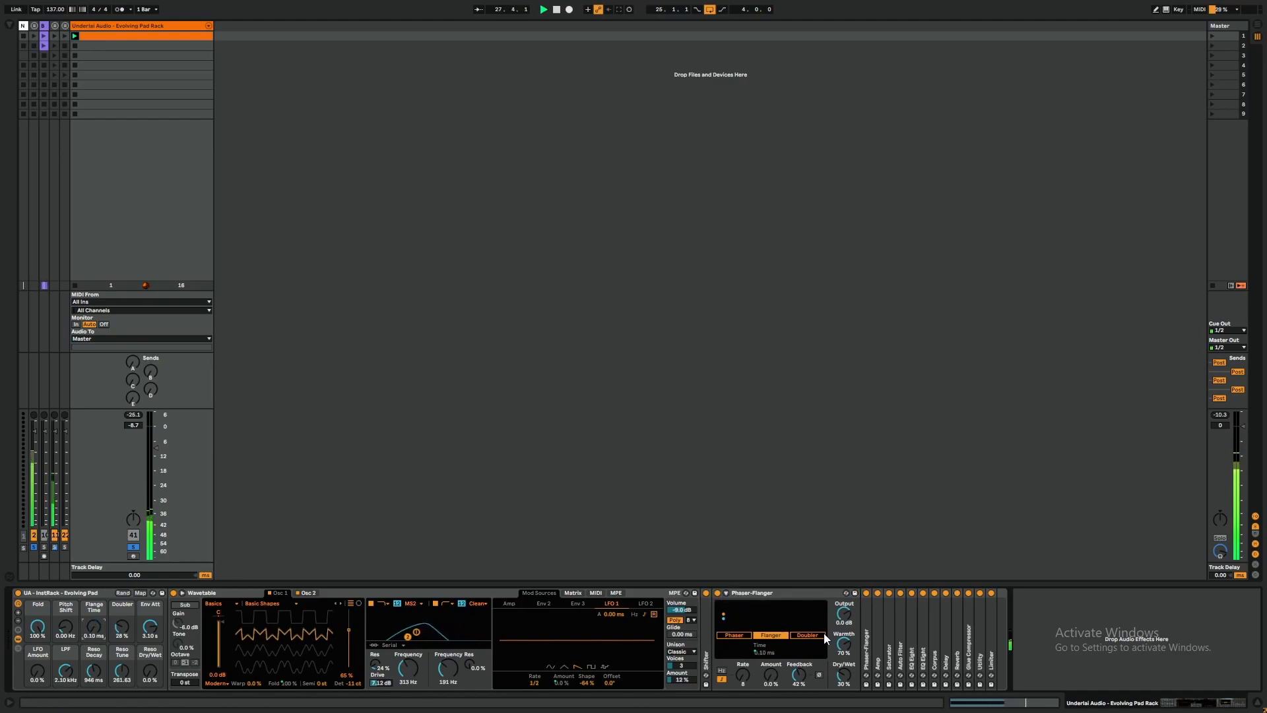
pyautogui.moveTo(842, 675); pyautogui.dragTo(842, 642)
pyautogui.moveTo(99, 635)
pyautogui.mouseDown()
pyautogui.moveTo(99, 598)
pyautogui.moveTo(101, 631)
pyautogui.mouseUp()
pyautogui.moveTo(92, 635); pyautogui.dragTo(94, 630)
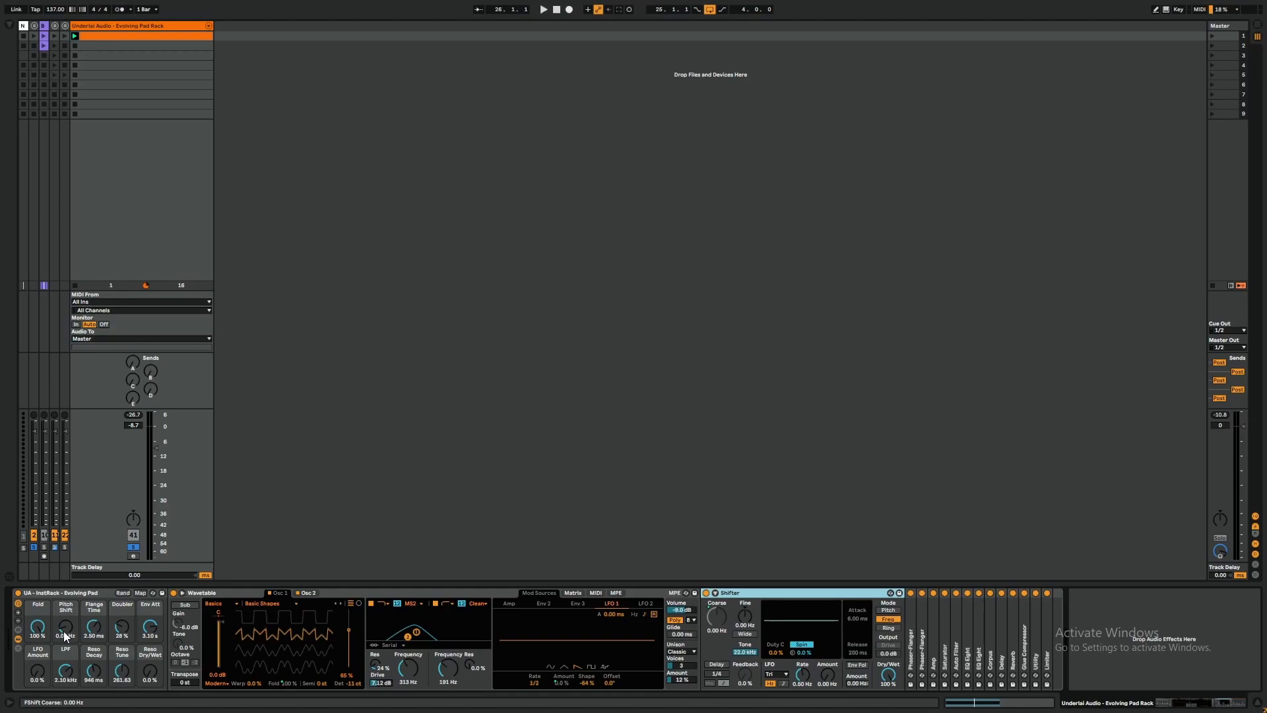
# Sweep the Pitch Shift macro down to -307 Hz and up to 437 Hz during playback, and stop playback.
pyautogui.press('space')
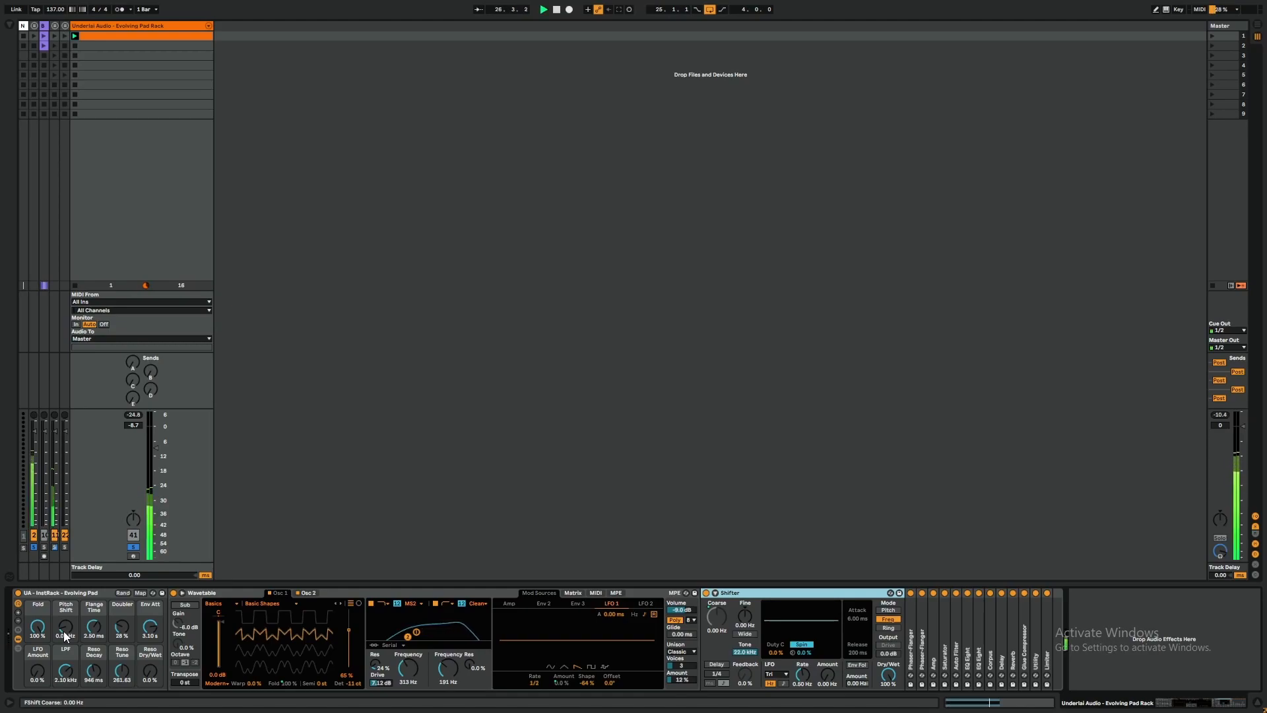
pyautogui.moveTo(64, 631); pyautogui.dragTo(63, 657)
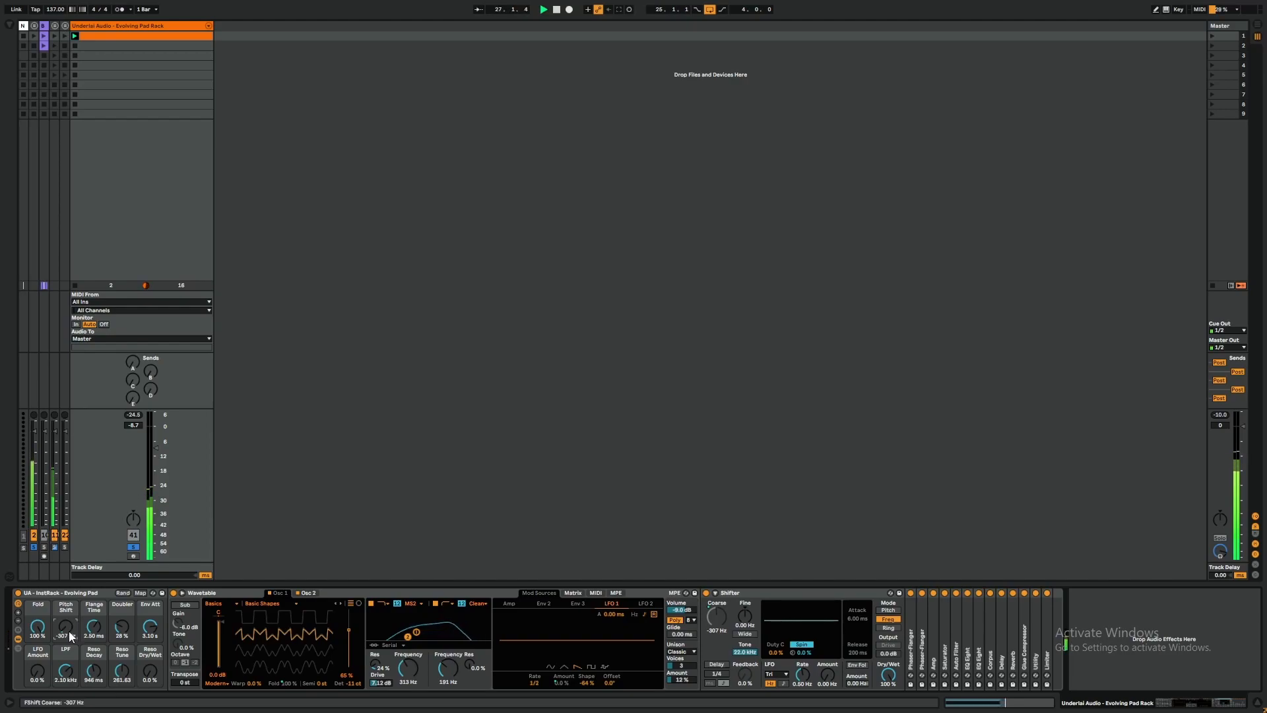
pyautogui.moveTo(61, 631); pyautogui.dragTo(61, 600)
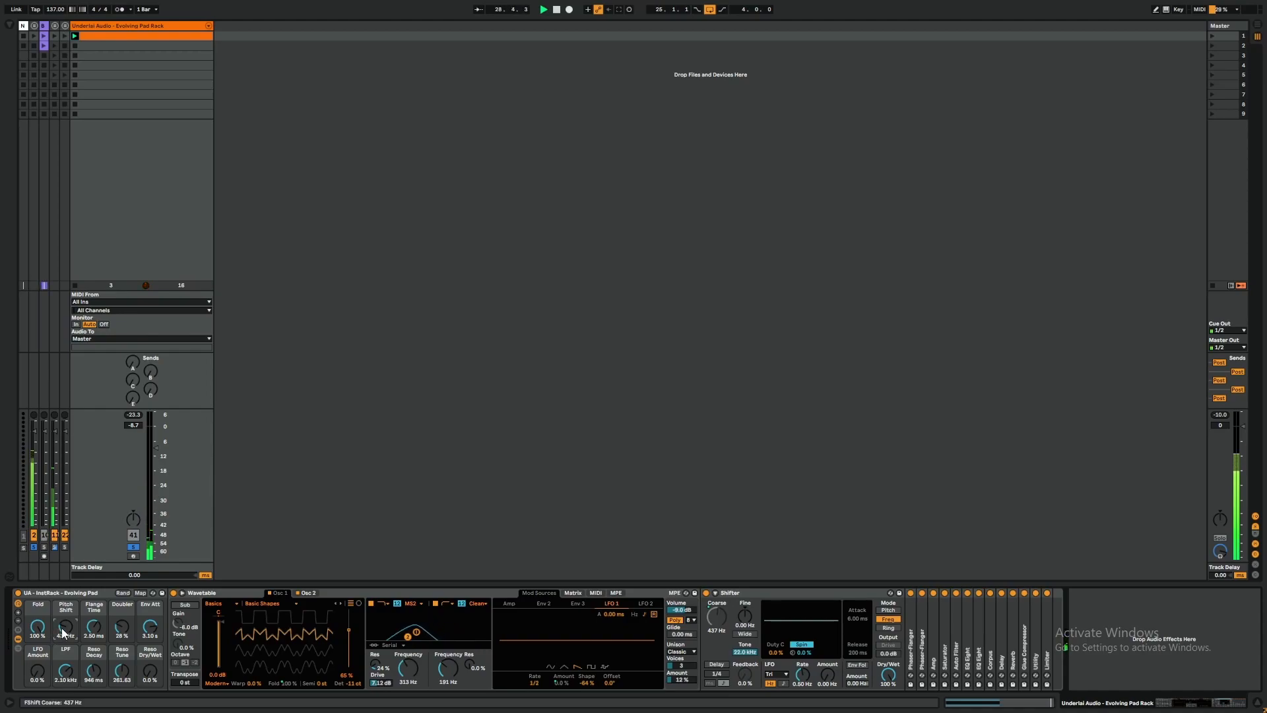
pyautogui.press('space')
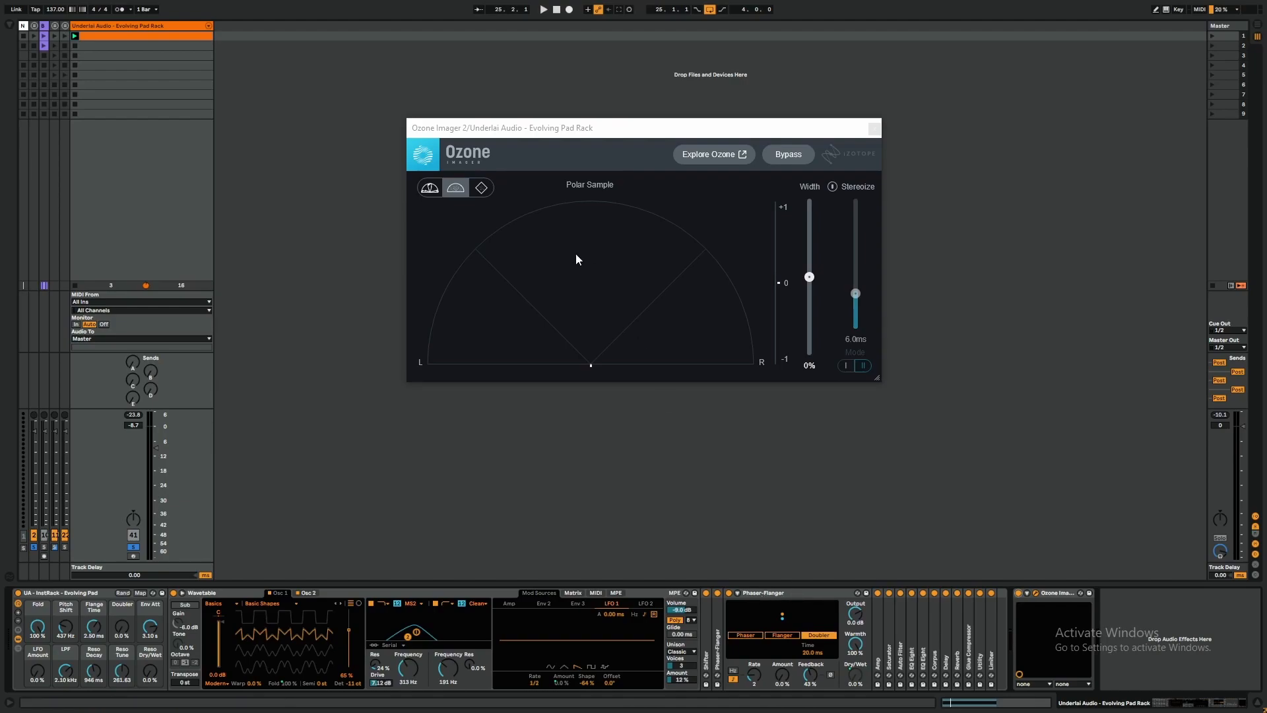
# Move the Ozone Imager window lower and raise the Doubler macro to 40% during playback to widen the stereo image.
pyautogui.moveTo(603, 136); pyautogui.dragTo(582, 227)
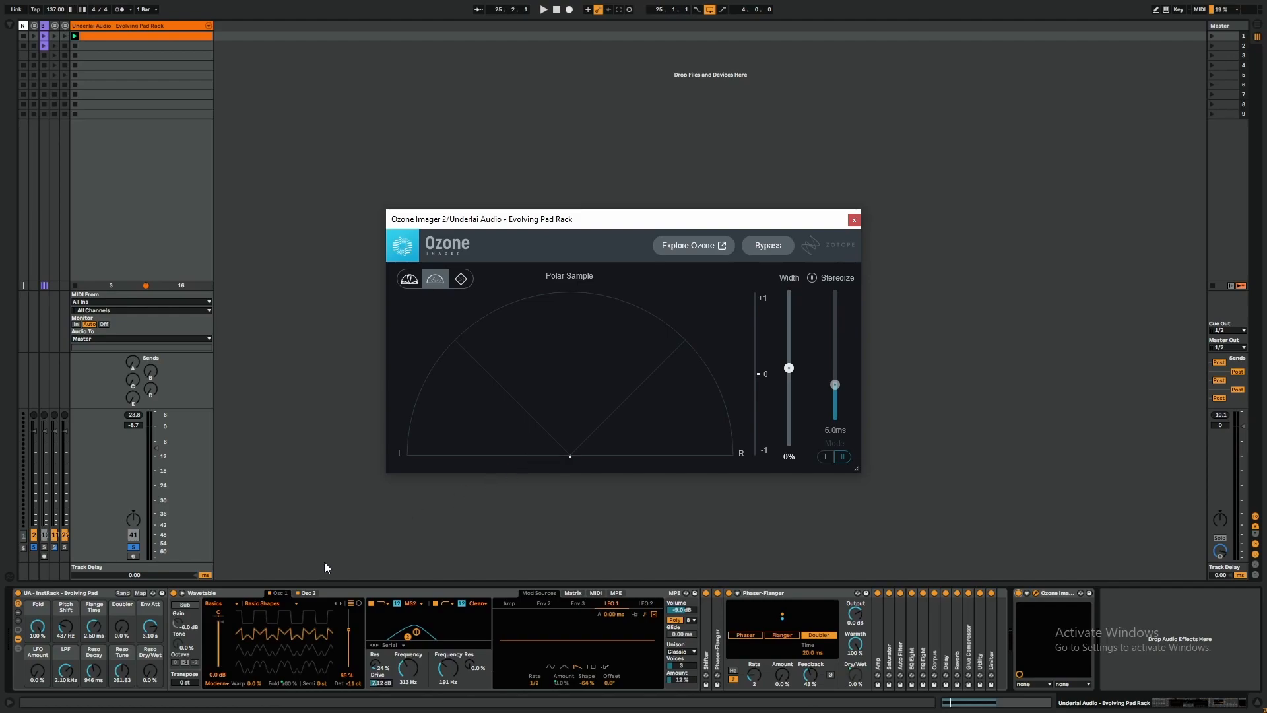
pyautogui.press('space')
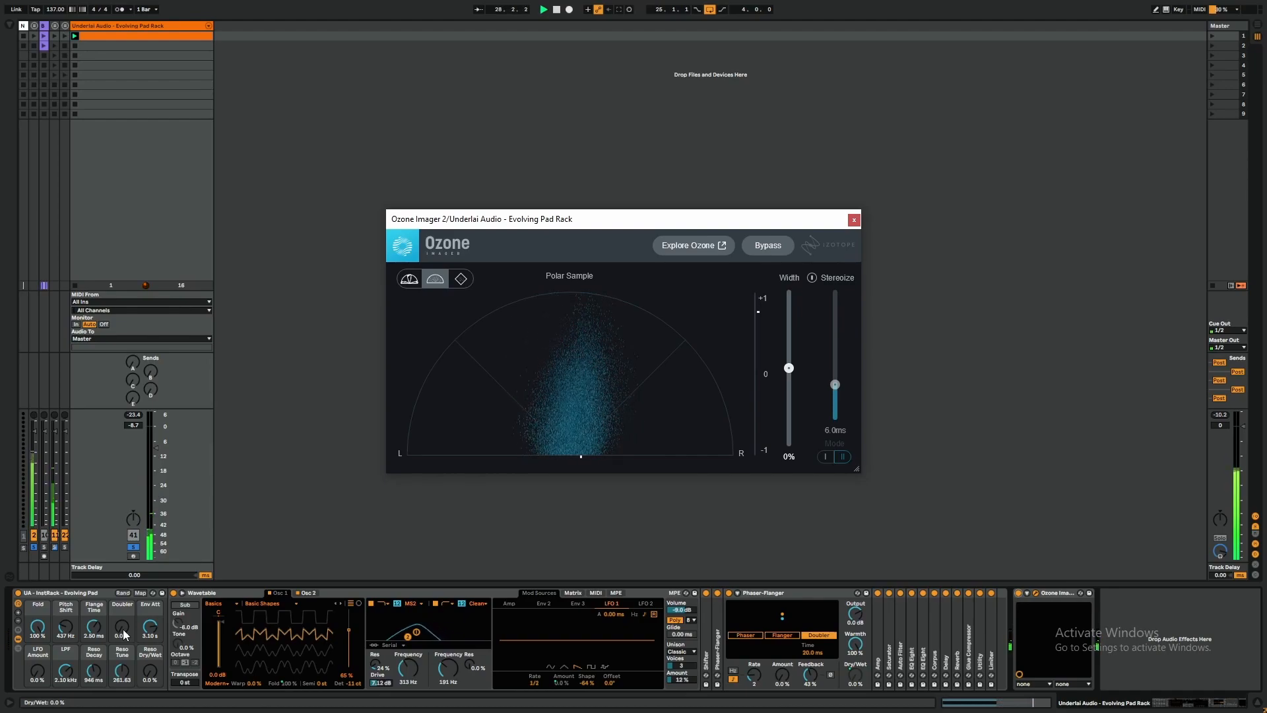
pyautogui.moveTo(124, 635)
pyautogui.mouseDown()
pyautogui.moveTo(124, 555)
pyautogui.moveTo(124, 622)
pyautogui.mouseUp()
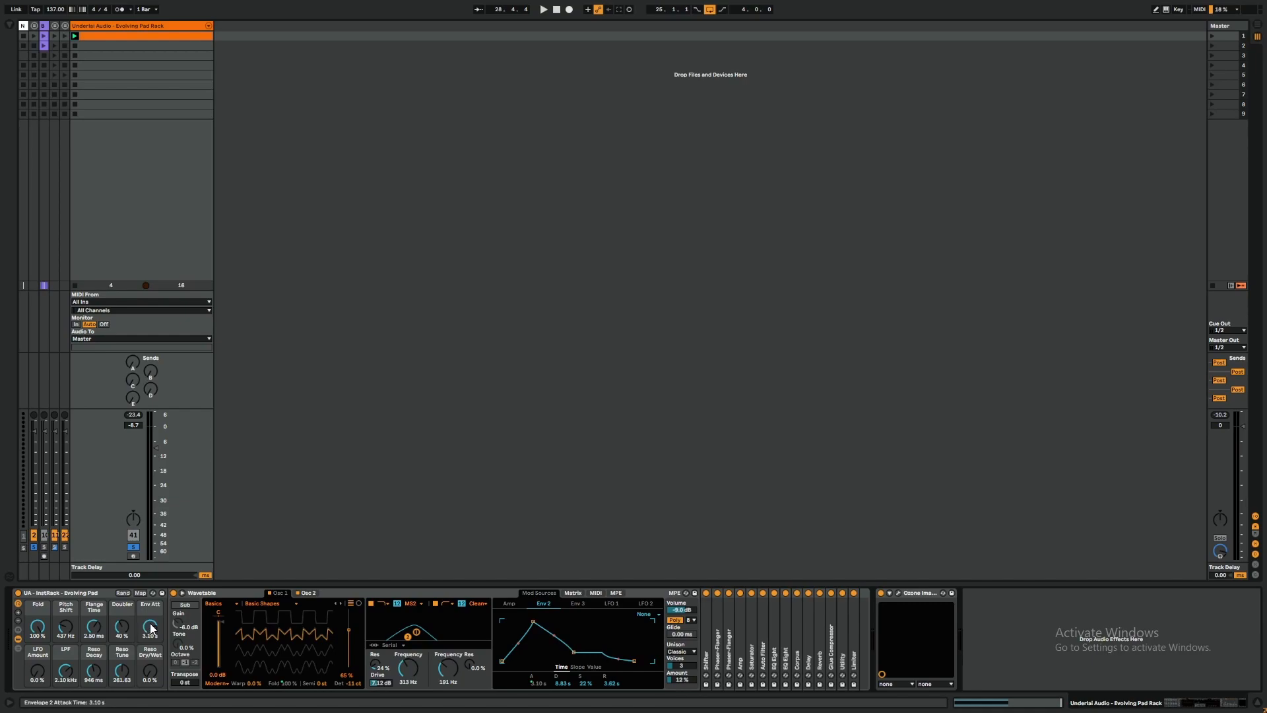
# Adjust the Env Att macro to 3.22 s during playback and check Envelope 2's assignments in the modulation matrix.
pyautogui.press('space')
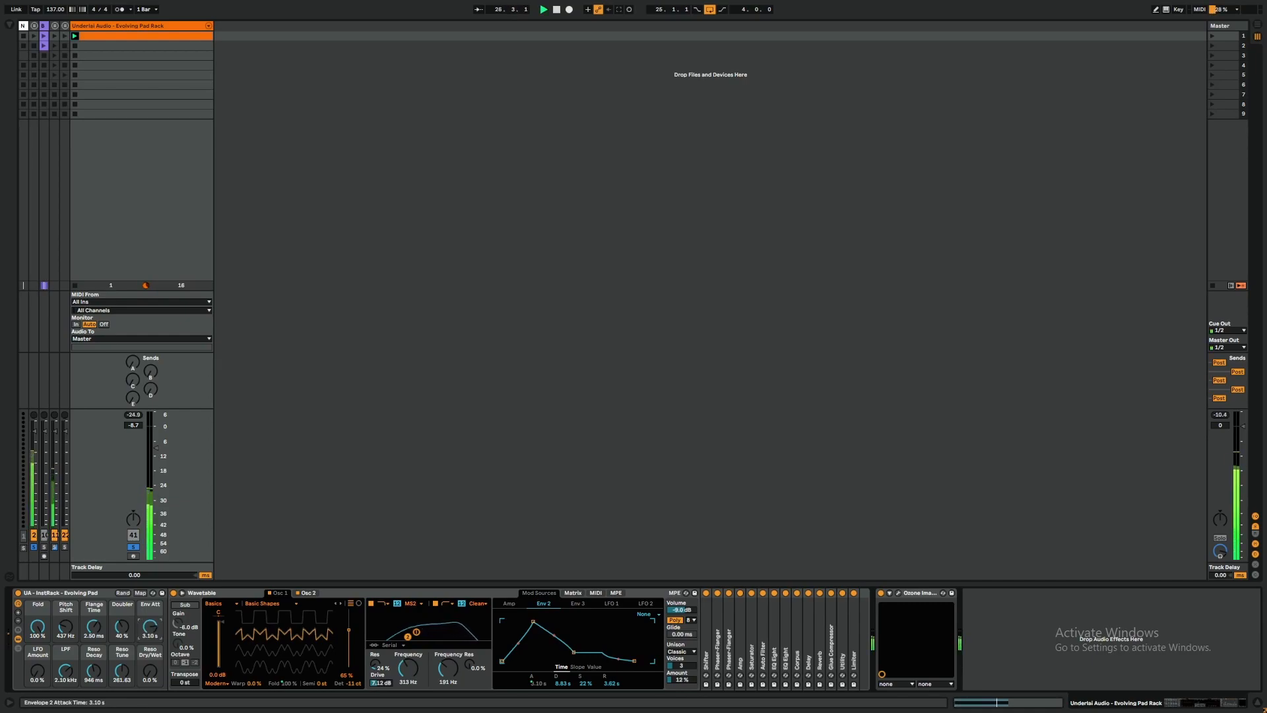
pyautogui.moveTo(149, 627)
pyautogui.mouseDown()
pyautogui.moveTo(149, 660)
pyautogui.moveTo(150, 616)
pyautogui.mouseUp()
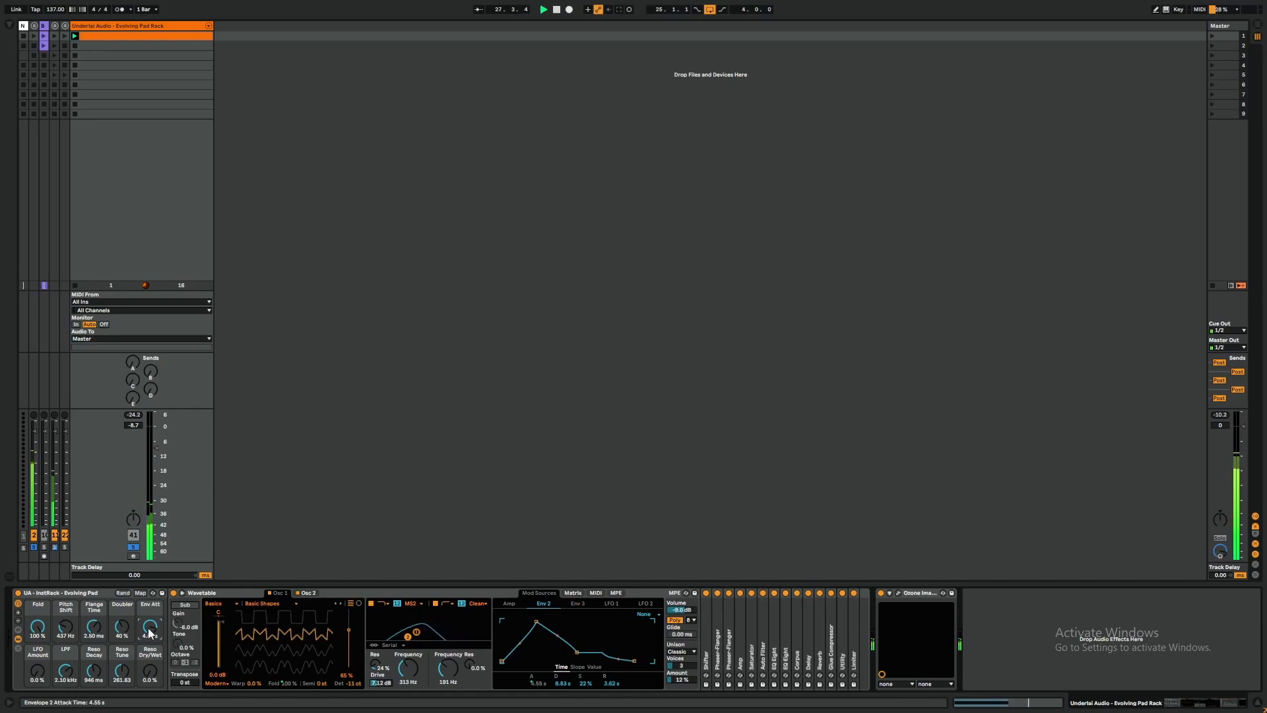
pyautogui.moveTo(153, 632)
pyautogui.mouseDown()
pyautogui.moveTo(154, 647)
pyautogui.moveTo(151, 631)
pyautogui.mouseUp()
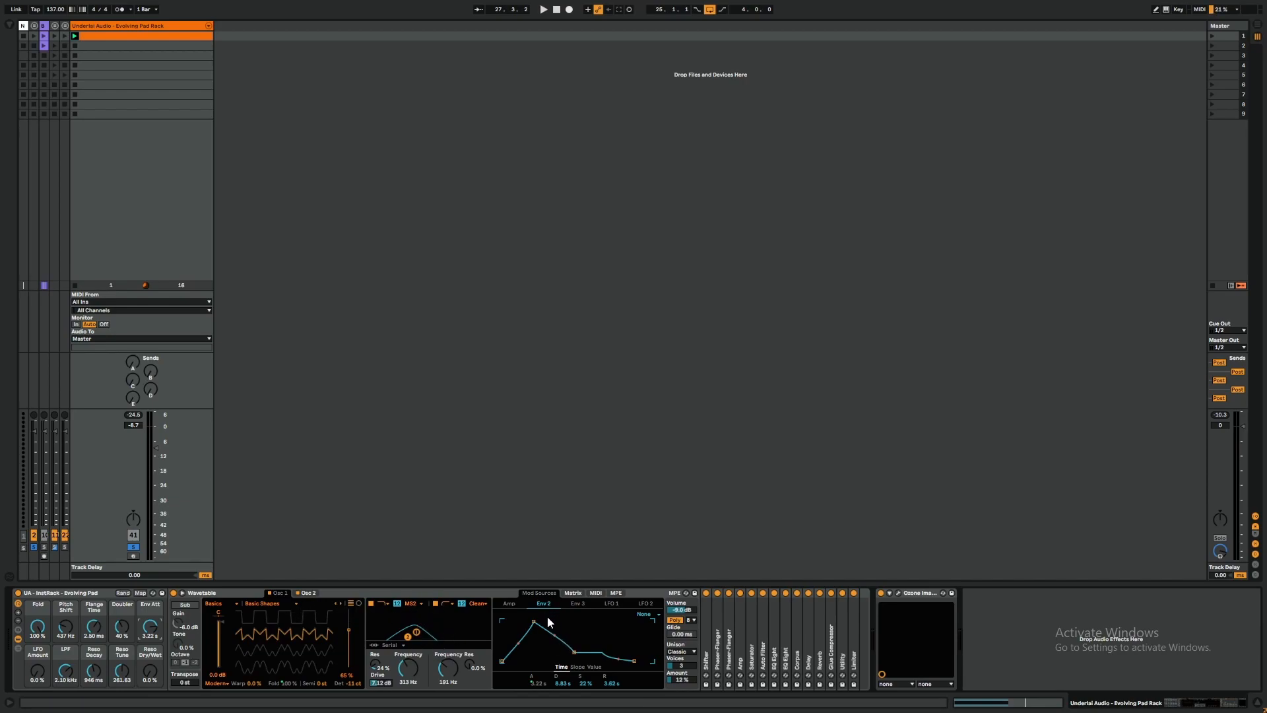
pyautogui.click(571, 593)
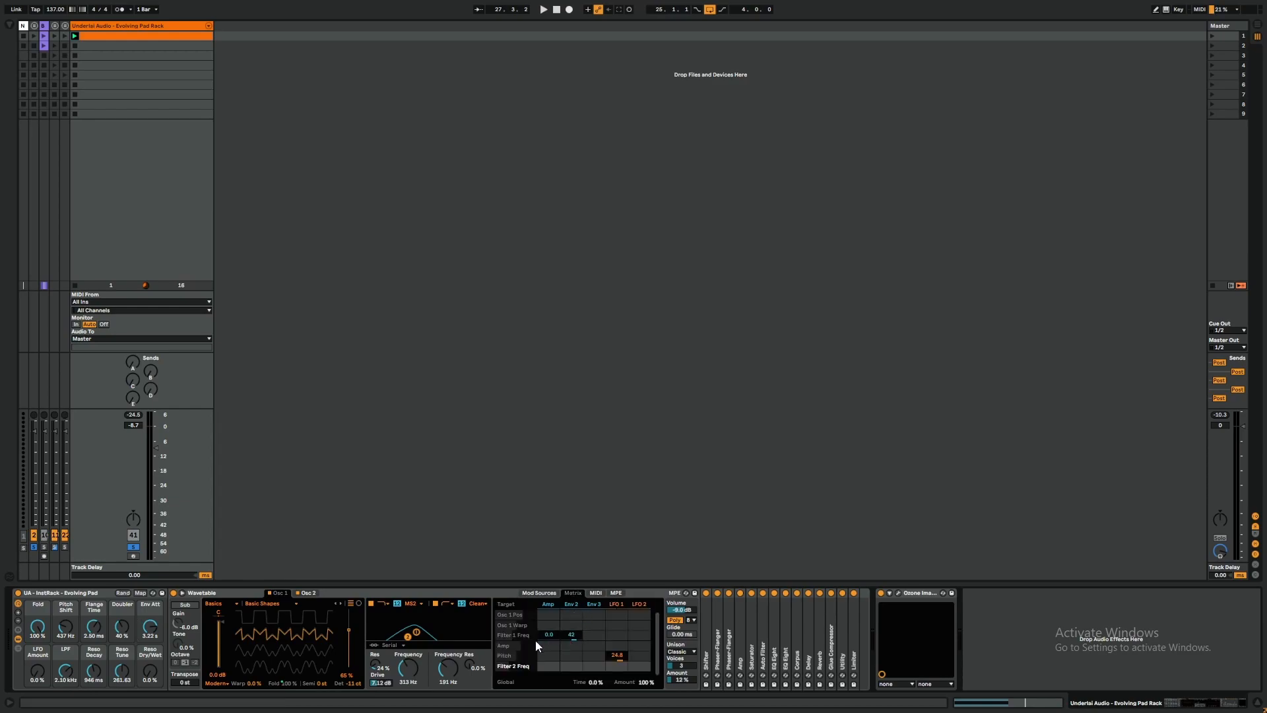
pyautogui.click(548, 594)
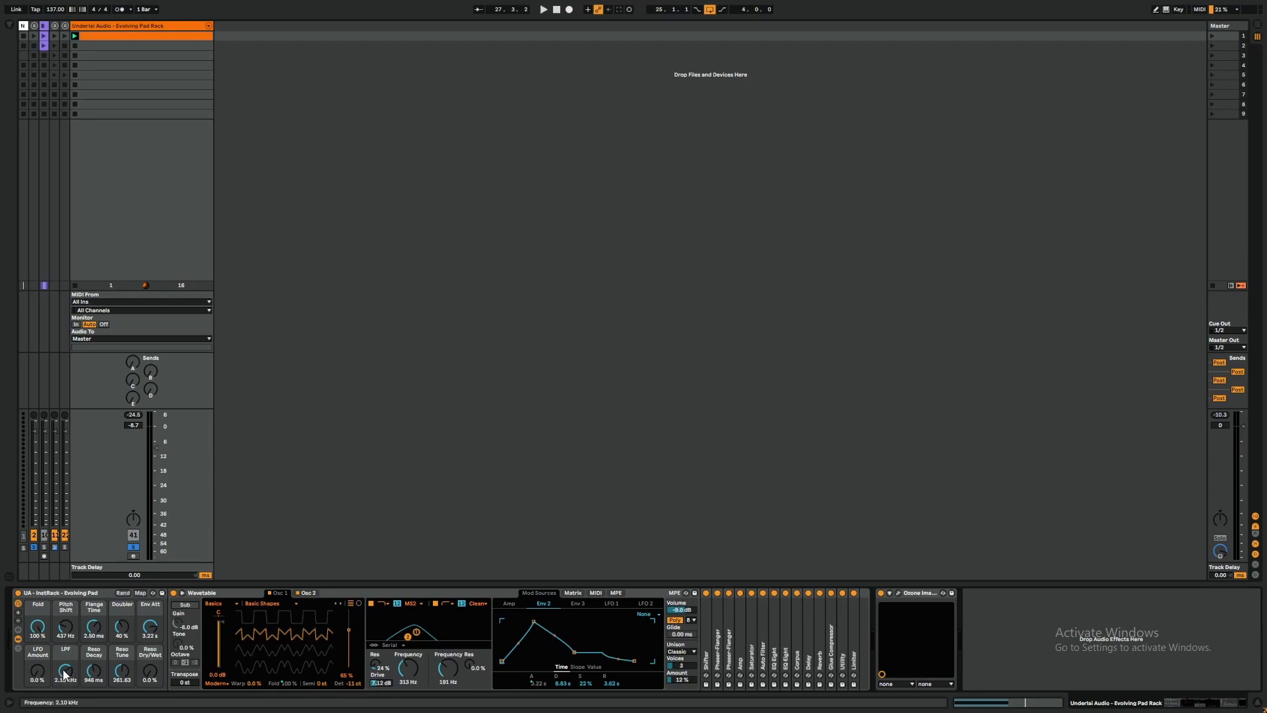
# Sweep the LPF macro up and down during playback and settle it at 2.46 kHz.
pyautogui.press('space')
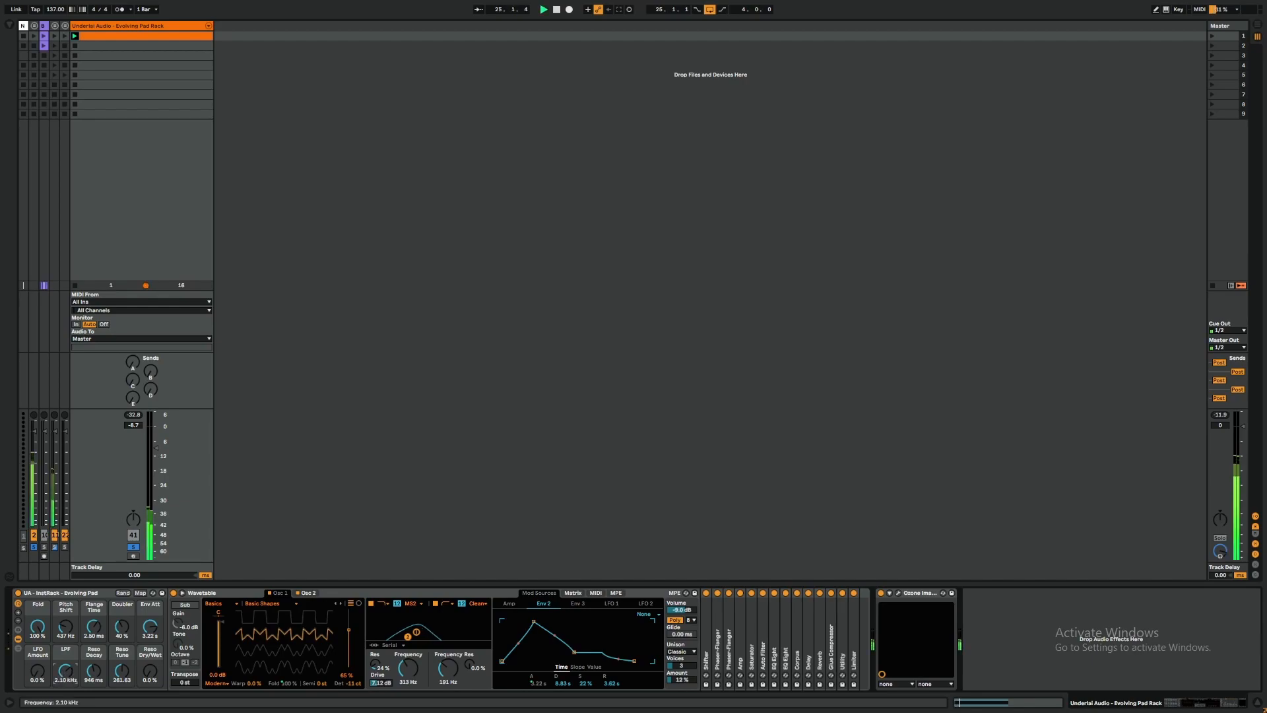
pyautogui.press('space')
pyautogui.press('space')
pyautogui.moveTo(66, 672); pyautogui.dragTo(66, 624)
pyautogui.moveTo(66, 672); pyautogui.dragTo(65, 710)
pyautogui.moveTo(66, 671)
pyautogui.mouseDown()
pyautogui.moveTo(66, 700)
pyautogui.moveTo(66, 640)
pyautogui.moveTo(64, 673)
pyautogui.mouseUp()
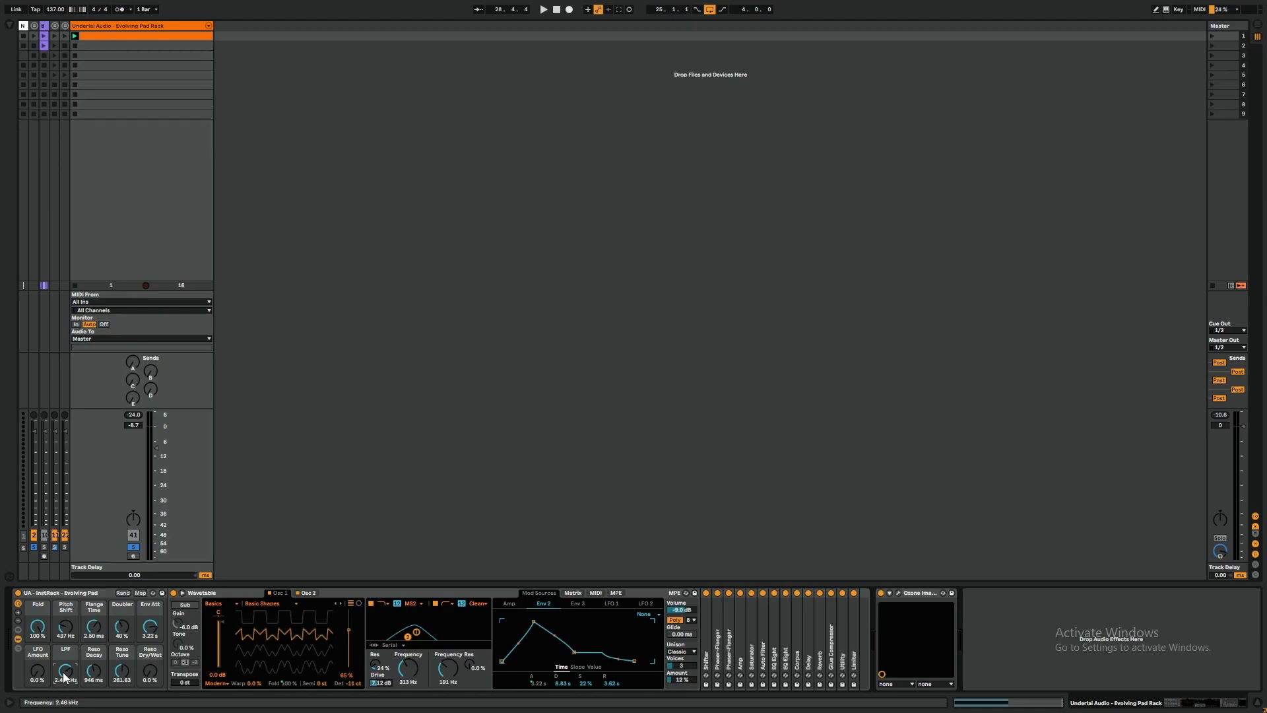
# Set the Reso Tune macro to 89.76, shorten Reso Decay and lower Reso Dry/Wet to 0% during playback.
pyautogui.click(83, 672)
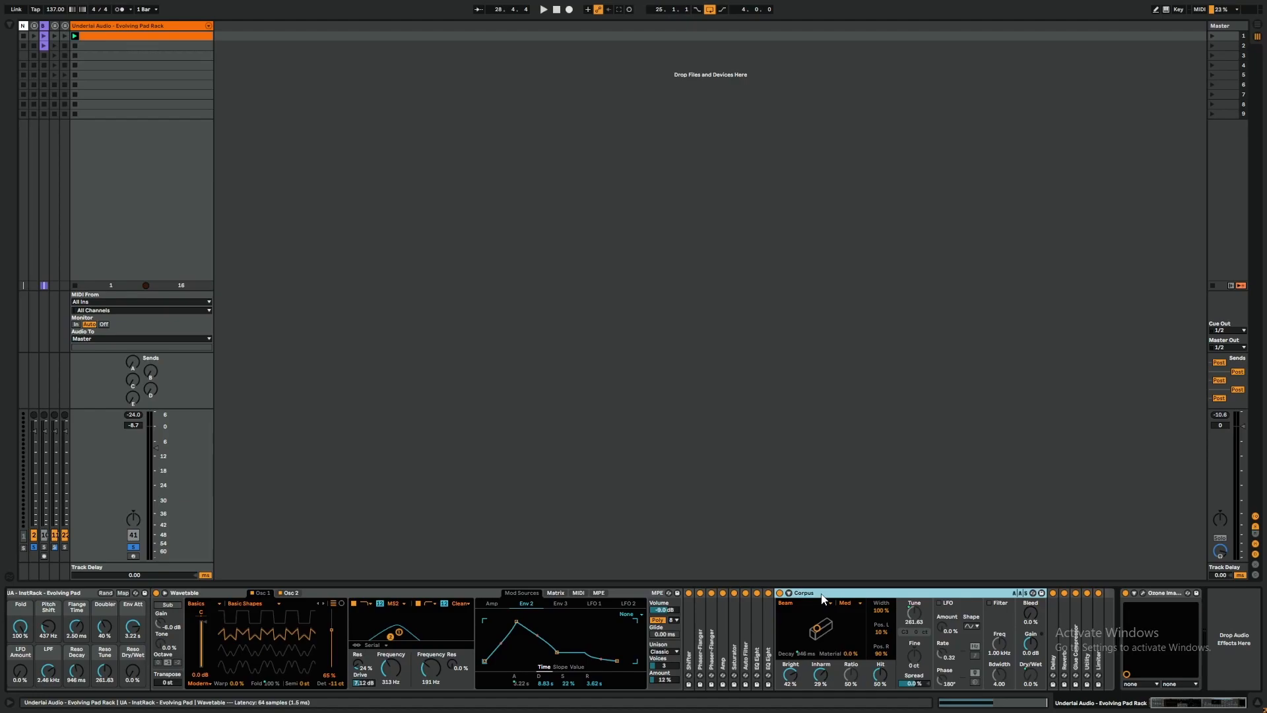
pyautogui.press('space')
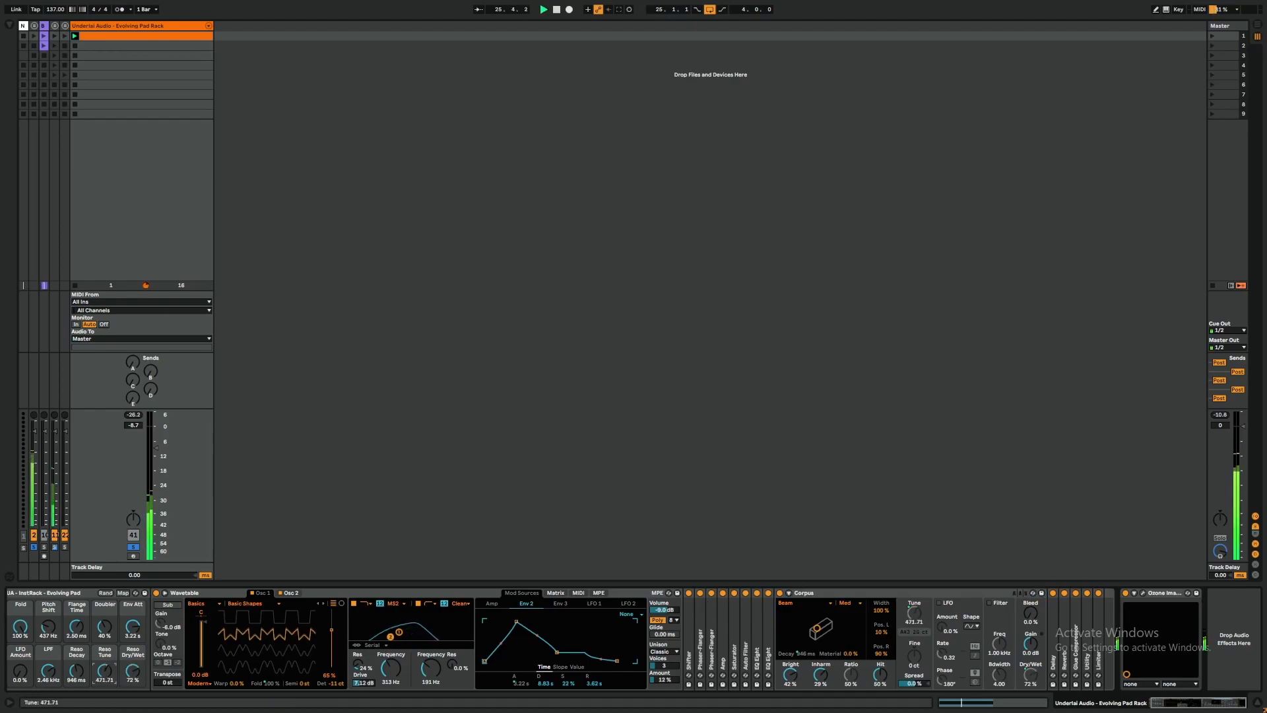
pyautogui.moveTo(104, 675); pyautogui.dragTo(78, 681)
pyautogui.moveTo(134, 676); pyautogui.dragTo(135, 701)
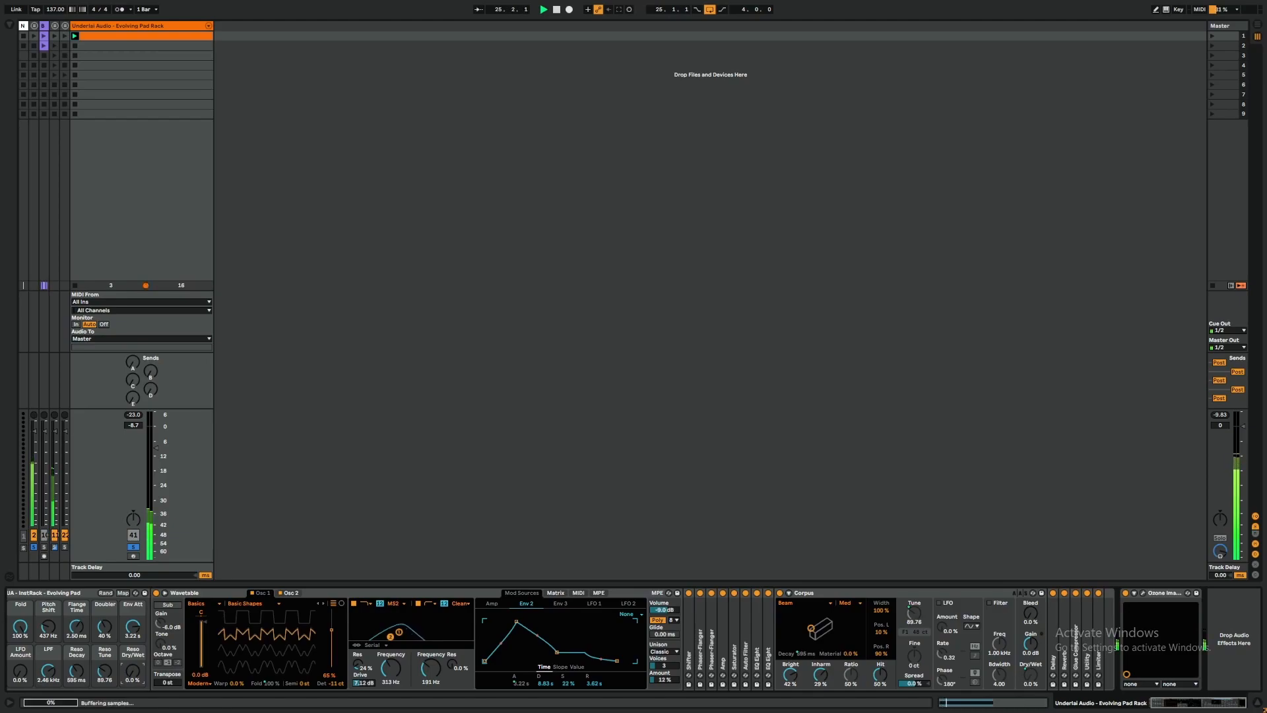
pyautogui.moveTo(135, 680); pyautogui.dragTo(73, 693)
# Open the LPF macro up to 3.36 kHz and blend the Reso Dry/Wet macro to 13% during playback.
pyautogui.hscroll(-1, 139, 666)
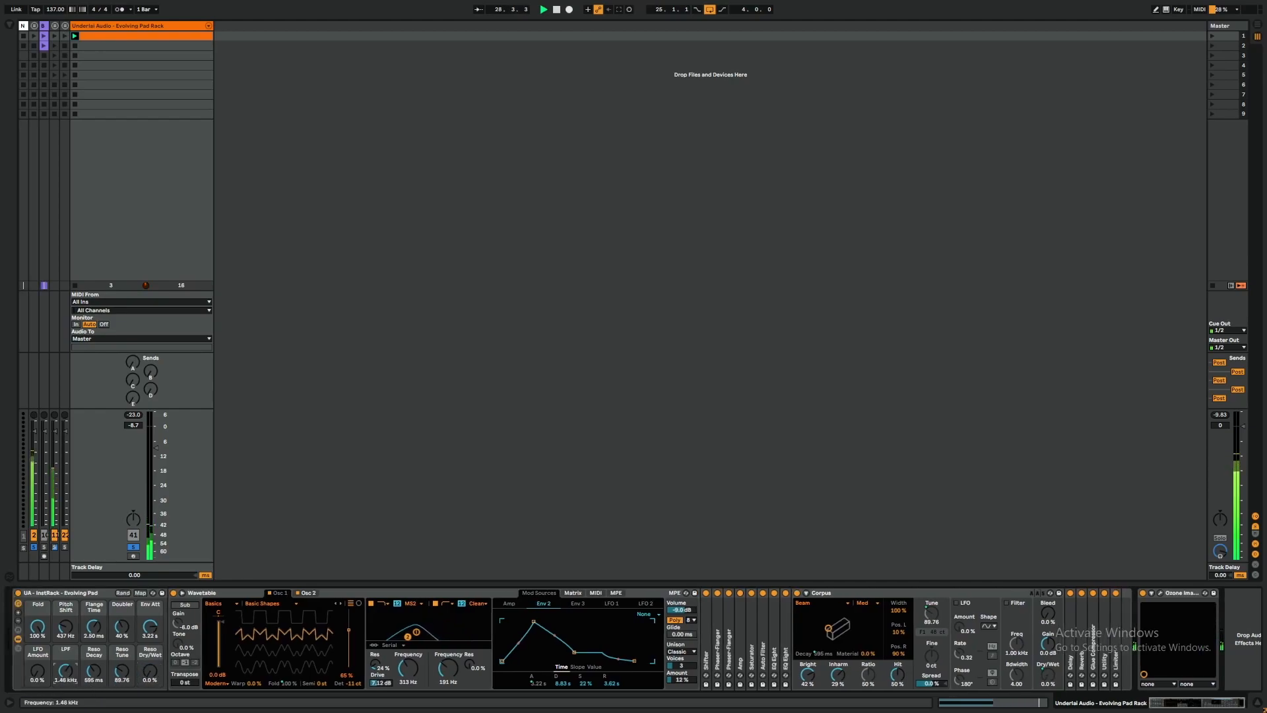
pyautogui.moveTo(152, 675); pyautogui.dragTo(152, 629)
pyautogui.moveTo(74, 675); pyautogui.dragTo(73, 648)
pyautogui.moveTo(146, 674); pyautogui.dragTo(147, 712)
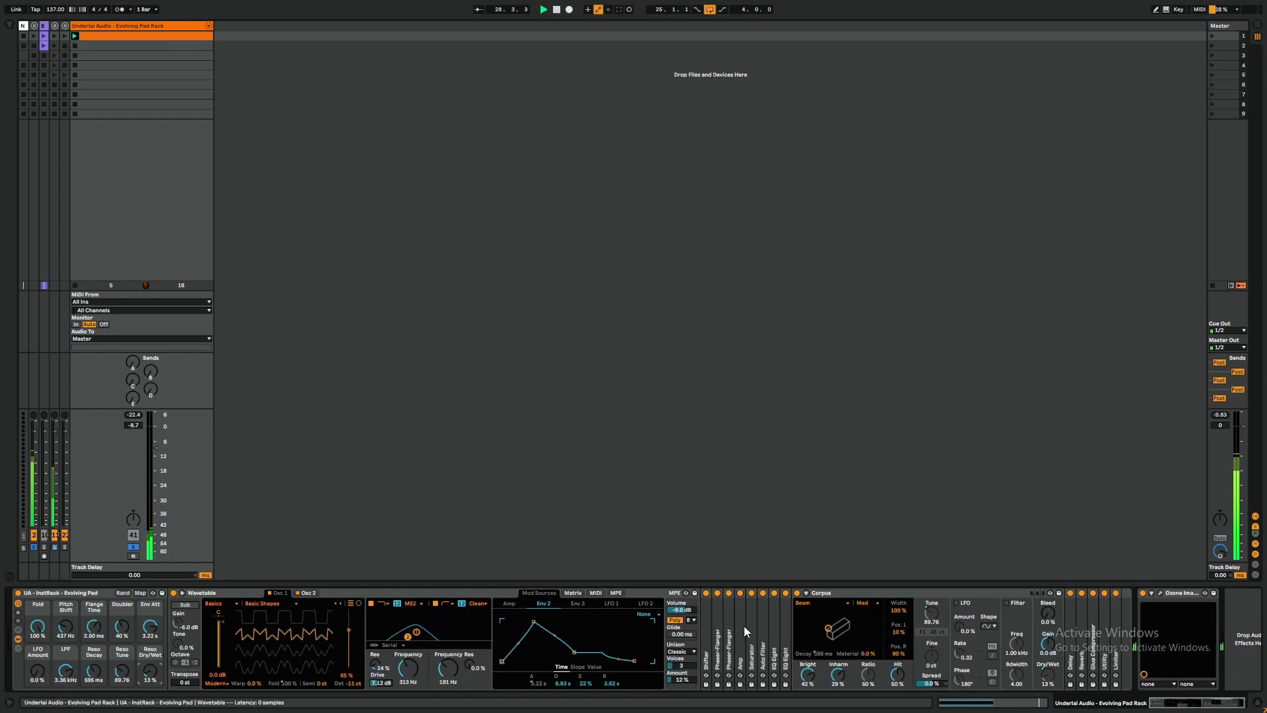
# Change the Corpus resonator type from Beam to Plate.
pyautogui.click(817, 606)
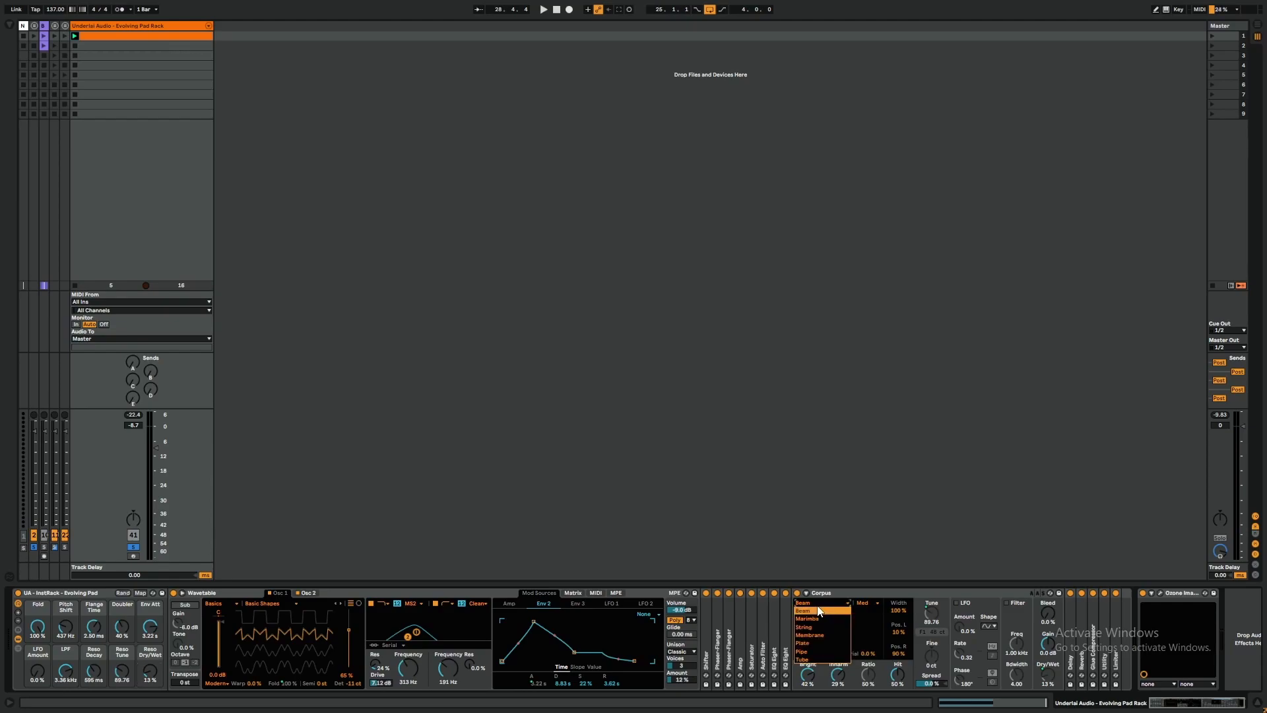
pyautogui.click(821, 643)
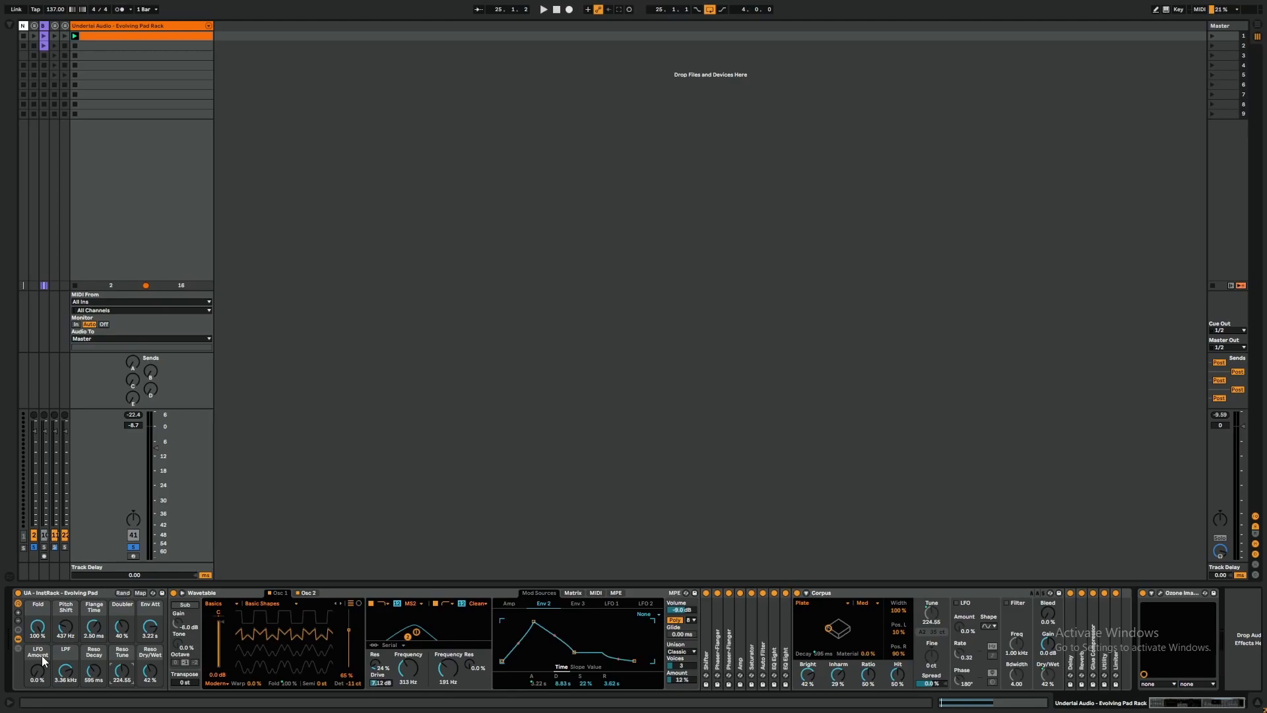
# Check LFO 1's assignment in Wetable's modulation matrix and raise the LFO Amount macro to 100%.
pyautogui.click(573, 593)
pyautogui.moveTo(619, 654); pyautogui.dragTo(623, 654)
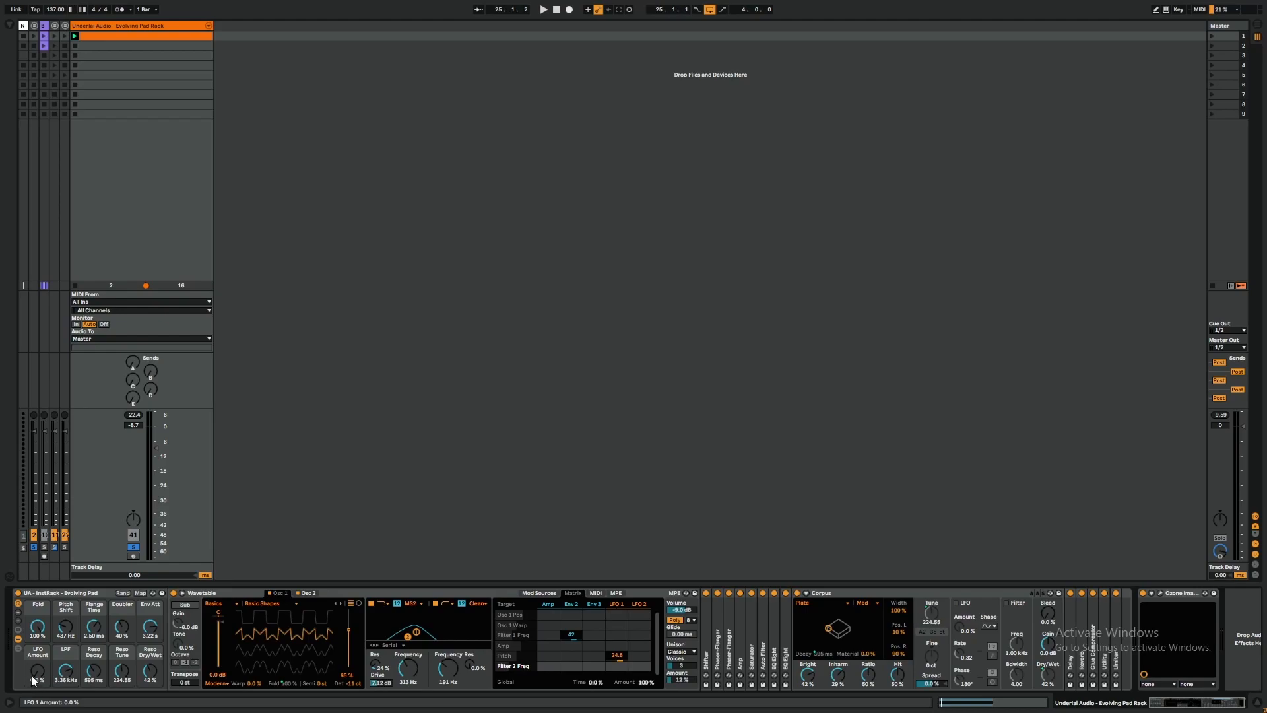
pyautogui.click(540, 593)
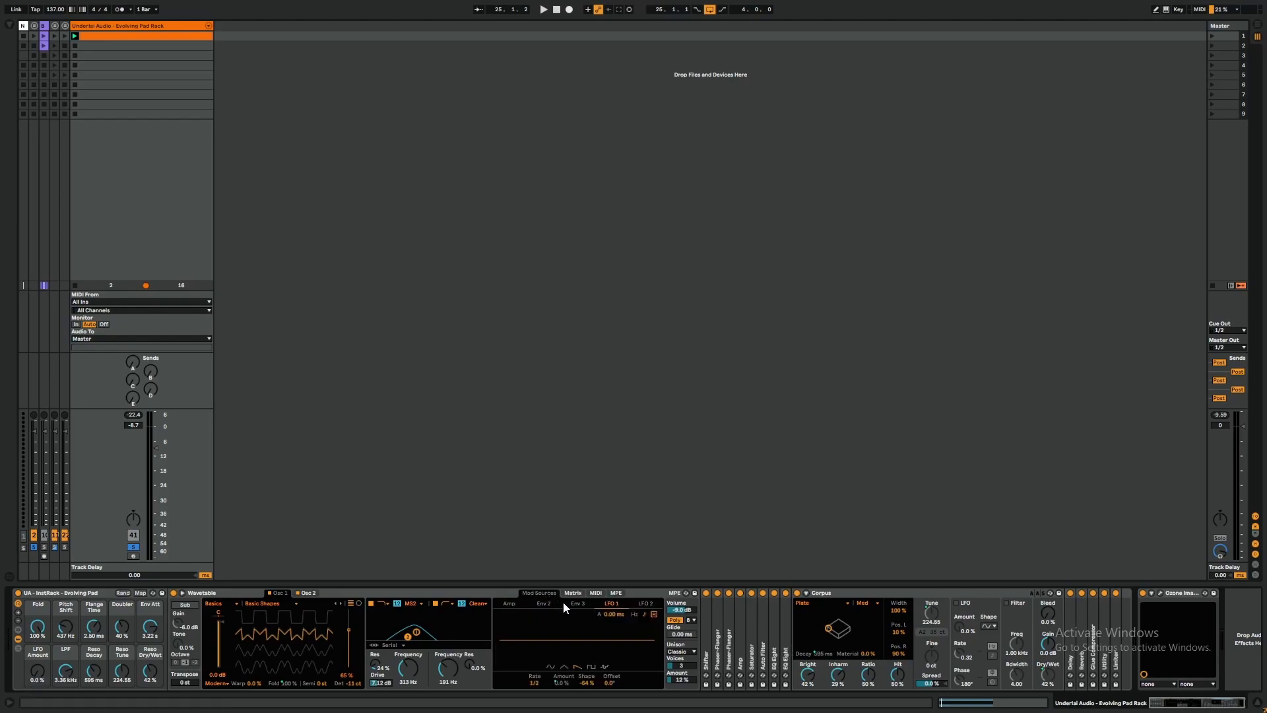
pyautogui.moveTo(39, 674); pyautogui.dragTo(39, 607)
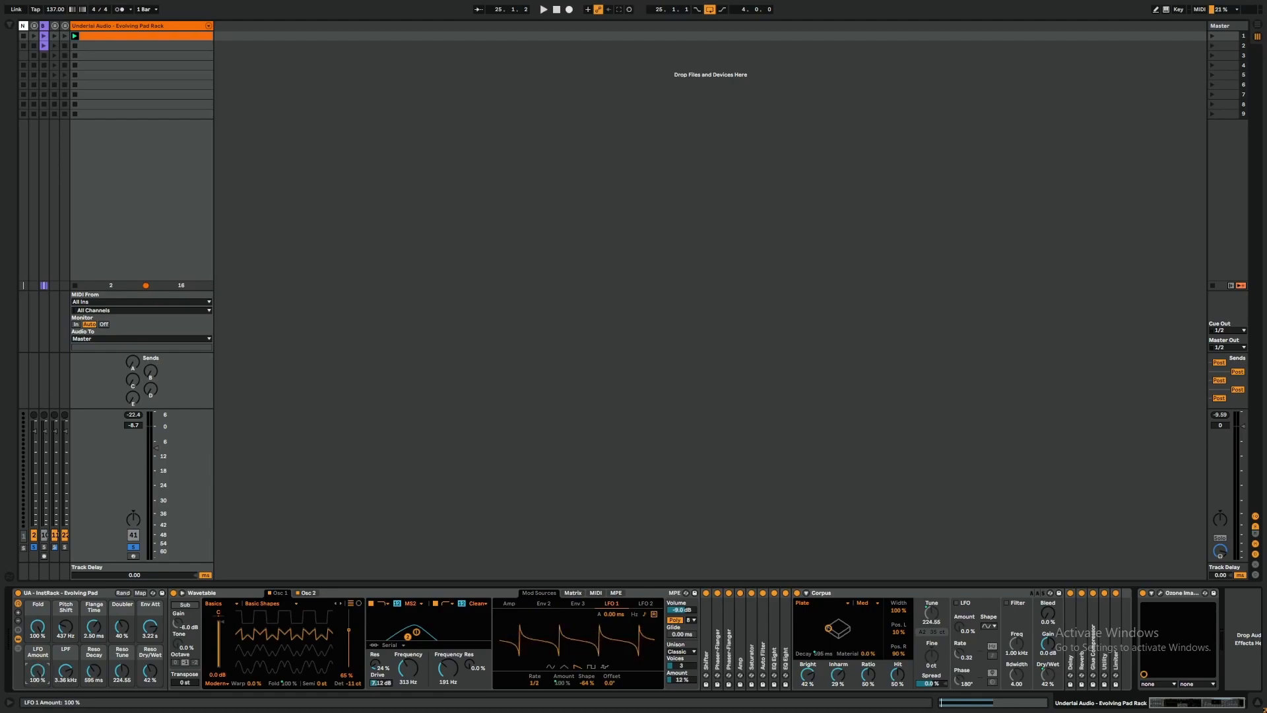
pyautogui.moveTo(38, 671)
pyautogui.mouseDown()
pyautogui.moveTo(37, 709)
pyautogui.moveTo(37, 672)
pyautogui.mouseUp()
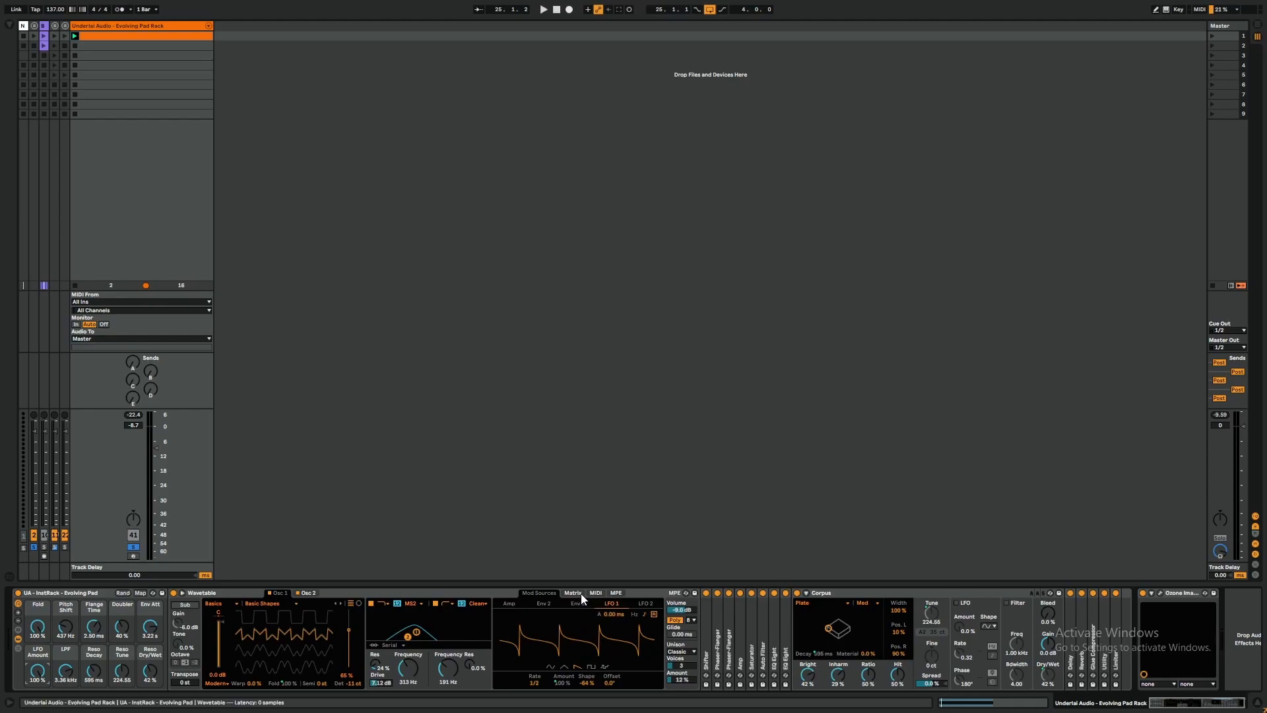
# Lower the LPF macro to 26.0 Hz during playback and collapse the Corpus device.
pyautogui.press('space')
pyautogui.moveTo(47, 670); pyautogui.dragTo(68, 689)
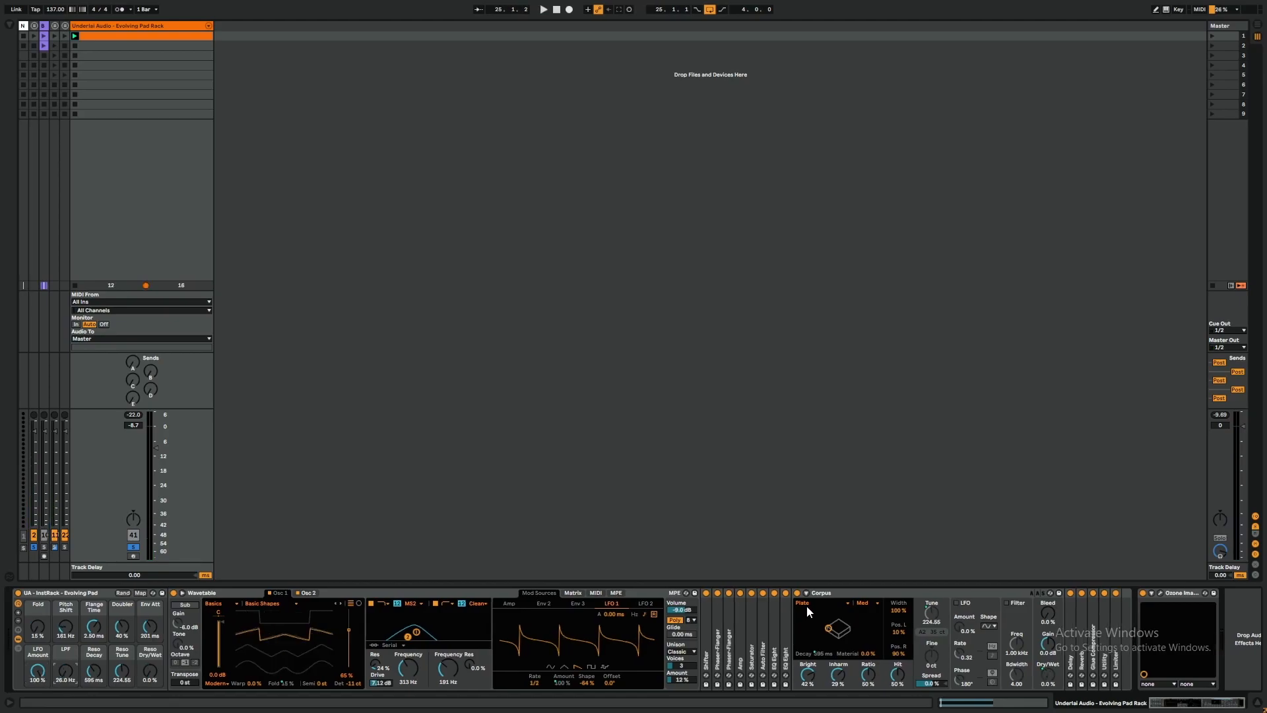
pyautogui.doubleClick(831, 593)
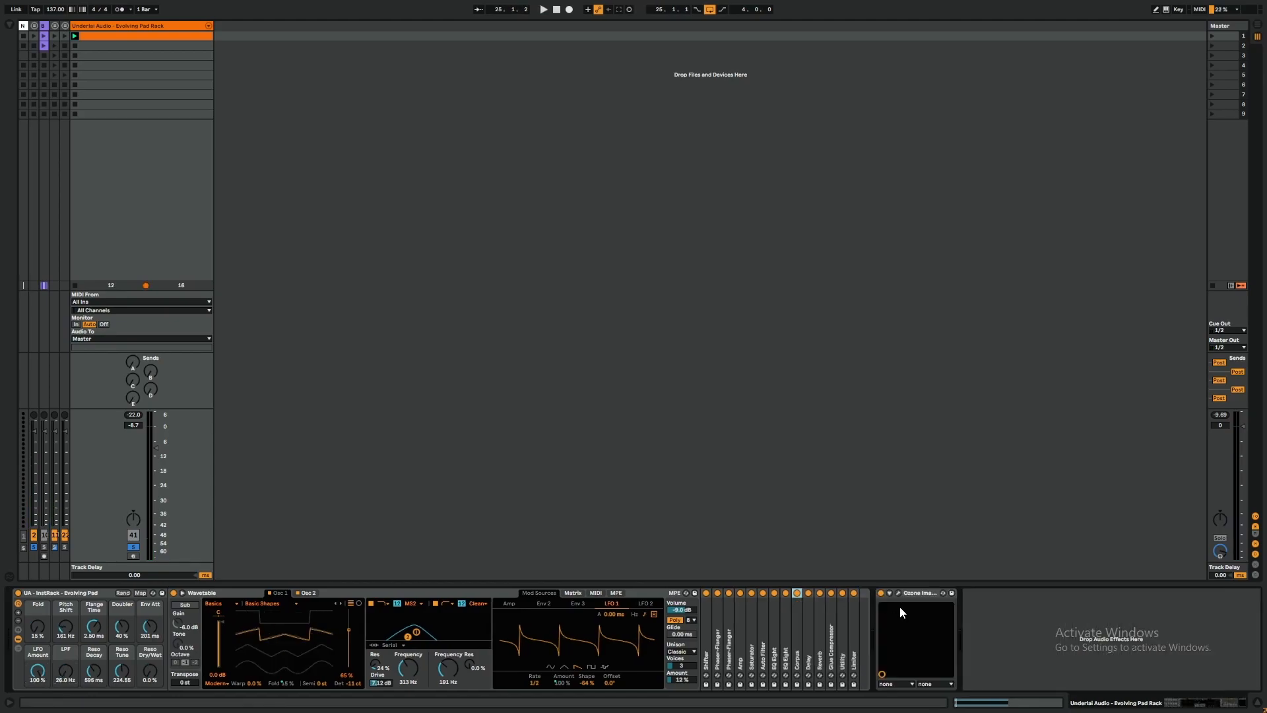